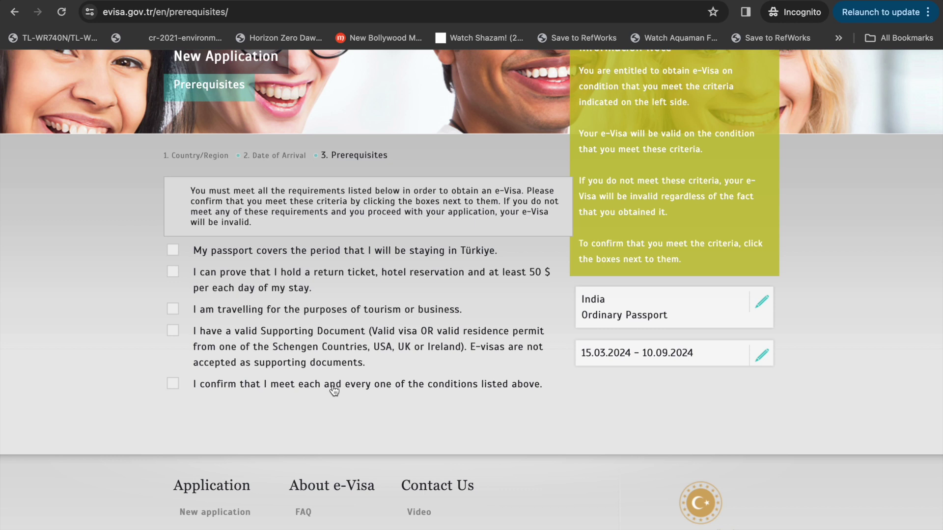
# Confirm all five e-Visa prerequisites and continue to the personal information form.
pyautogui.click(174, 251)
pyautogui.click(174, 273)
pyautogui.click(173, 308)
pyautogui.click(173, 330)
pyautogui.click(173, 390)
pyautogui.click(374, 426)
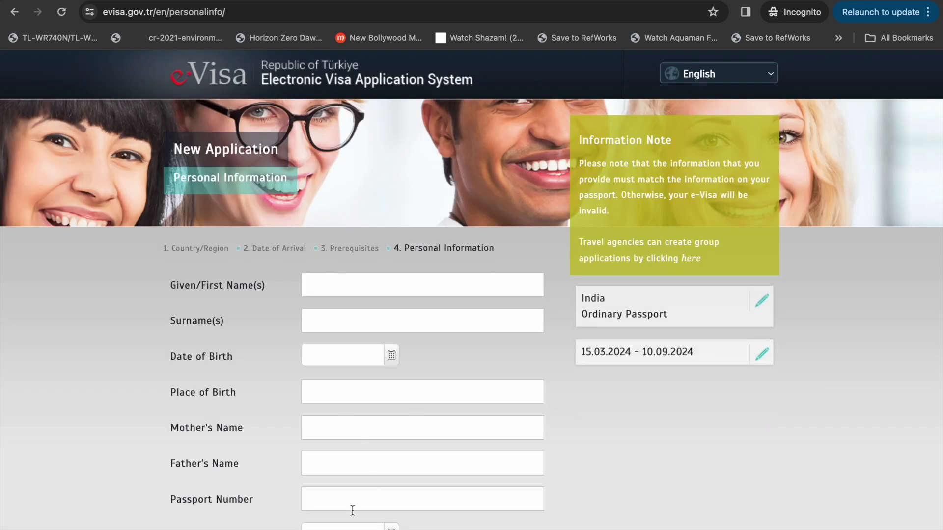
# Examine the personal information form's layout and its given name and surname fields.
pyautogui.scroll(-3, 352, 511)
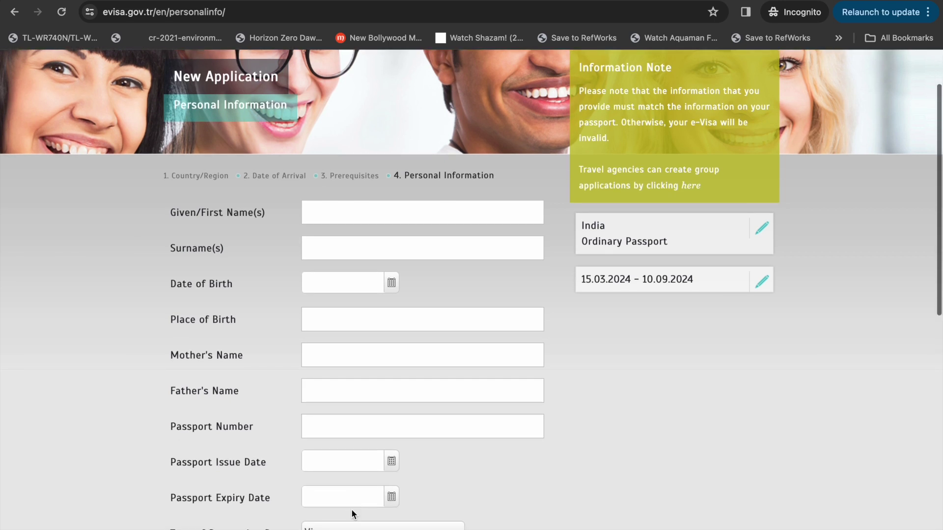
pyautogui.scroll(-2, 351, 509)
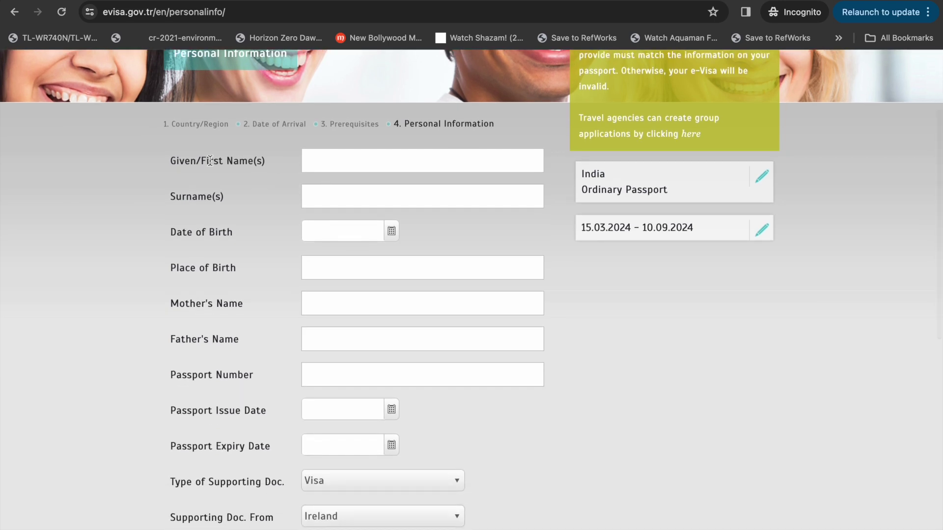
pyautogui.moveTo(164, 165); pyautogui.dragTo(263, 162)
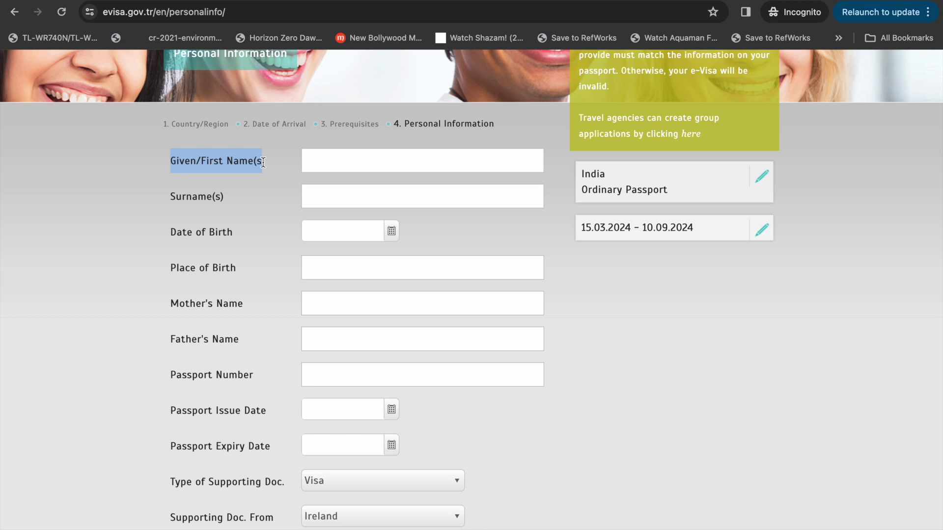
pyautogui.click(319, 157)
pyautogui.click(293, 178)
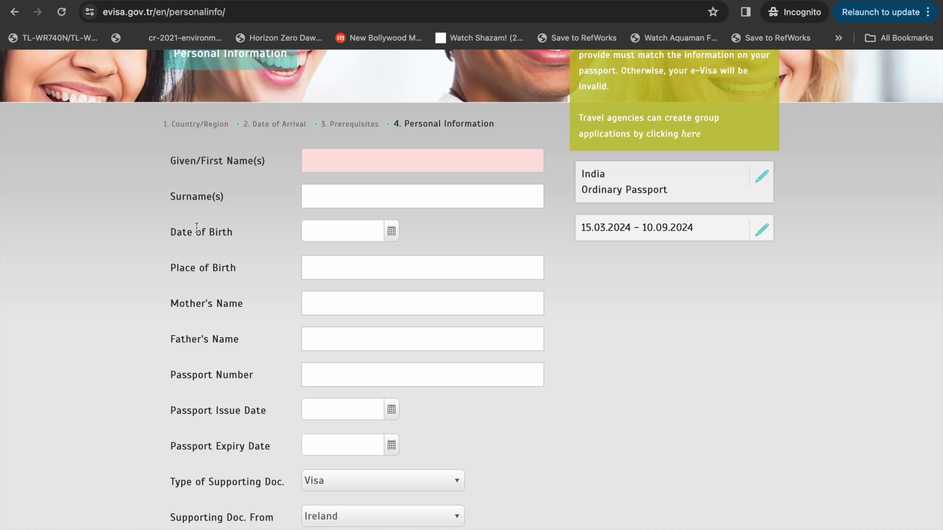
# Browse the date of birth calendar back to the 1990–1999 range and look over the rest of the form.
pyautogui.click(349, 228)
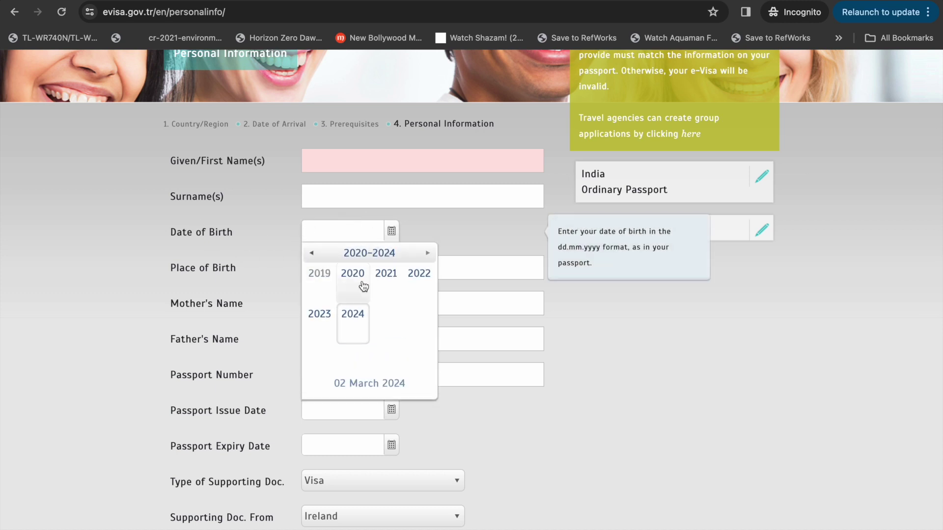
pyautogui.click(440, 223)
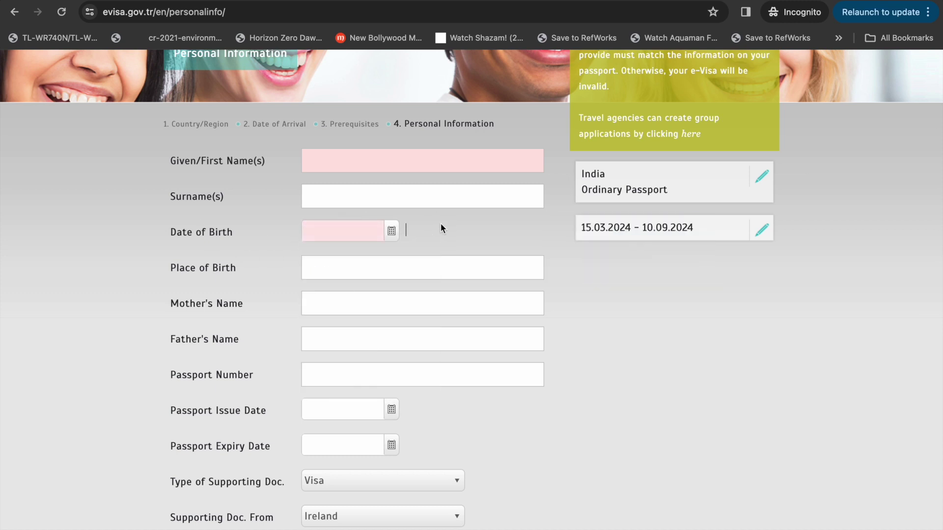
pyautogui.click(391, 230)
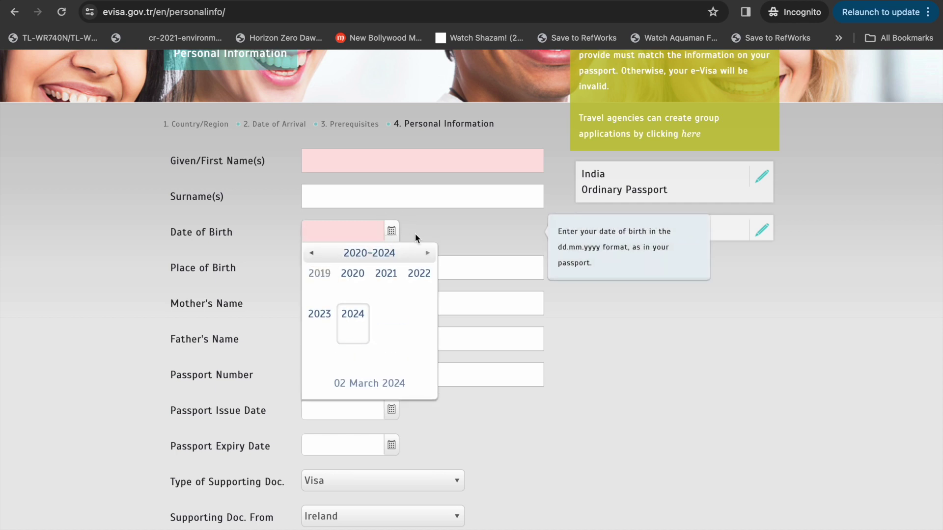
pyautogui.click(317, 255)
pyautogui.click(312, 253)
pyautogui.click(313, 254)
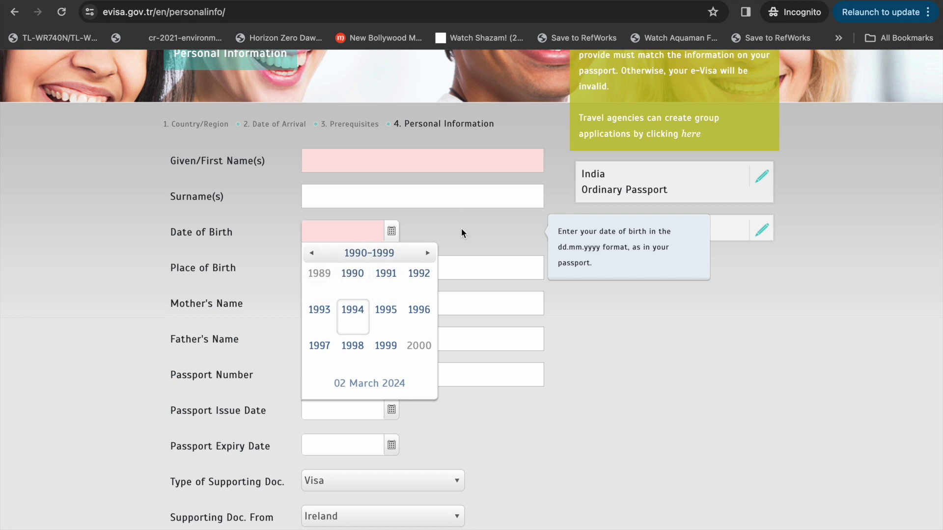
pyautogui.scroll(-7, 421, 514)
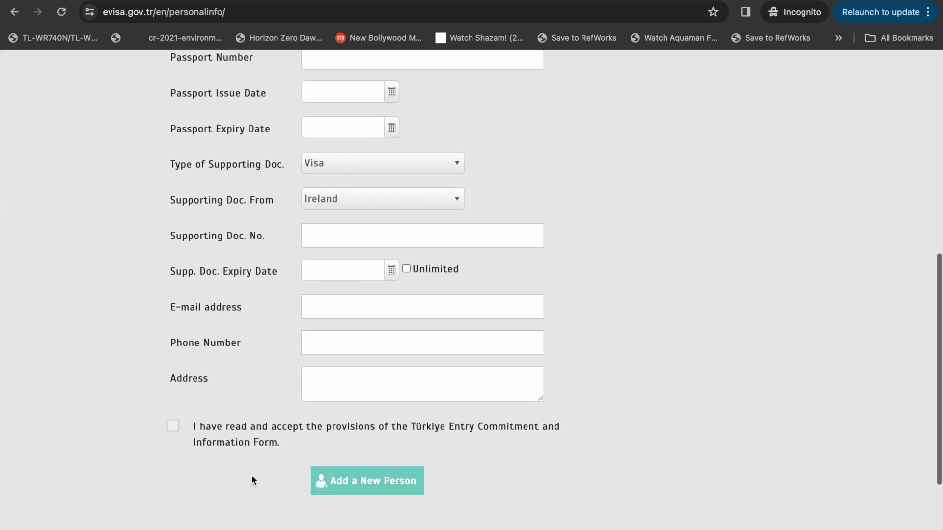
pyautogui.scroll(9, 444, 287)
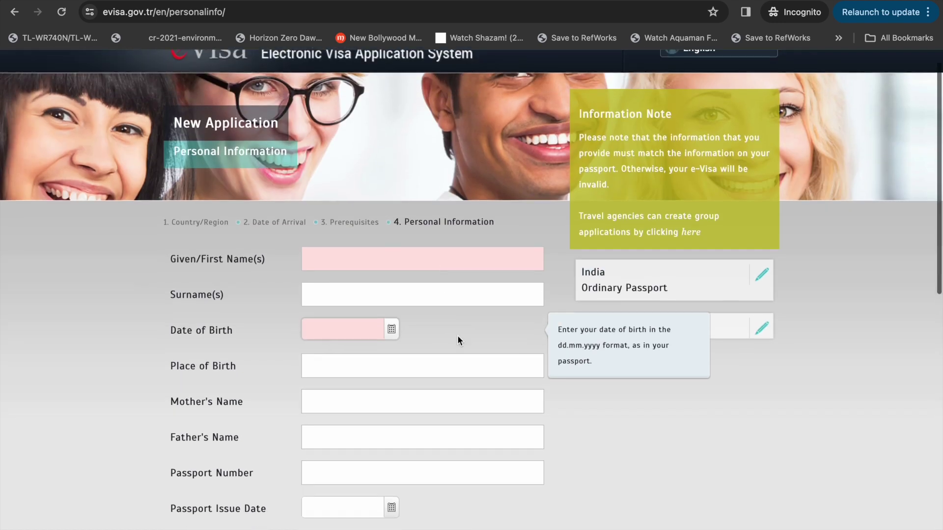
pyautogui.scroll(-1, 457, 339)
pyautogui.click(391, 280)
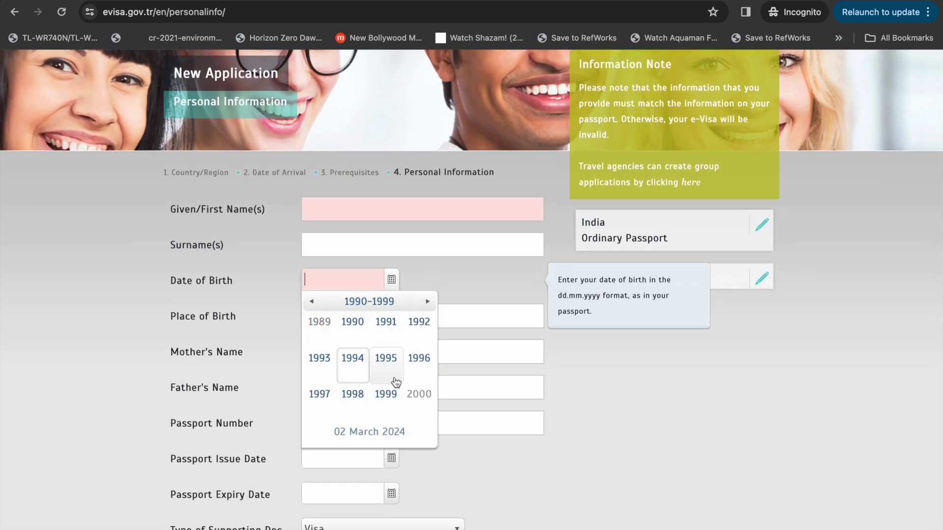
pyautogui.click(634, 383)
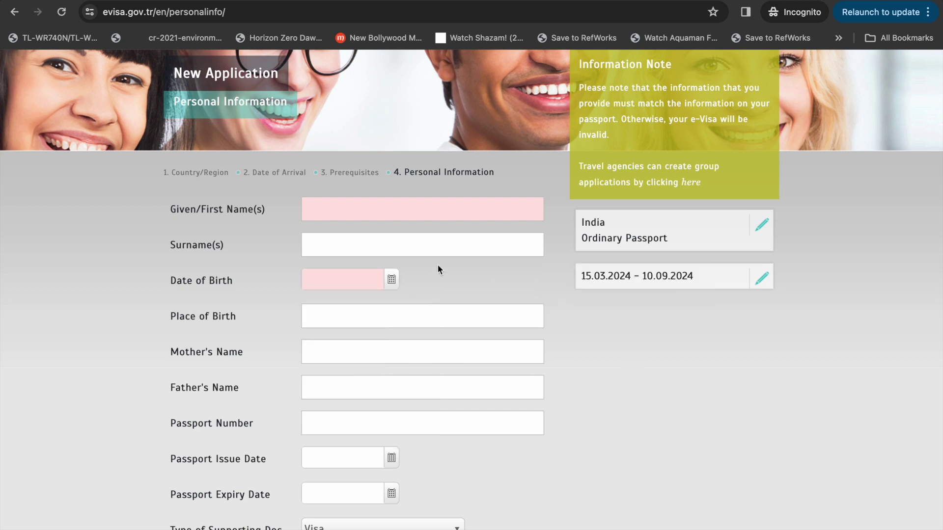
# Examine the entry hints for the place of birth, mother's name and passport number fields.
pyautogui.click(358, 326)
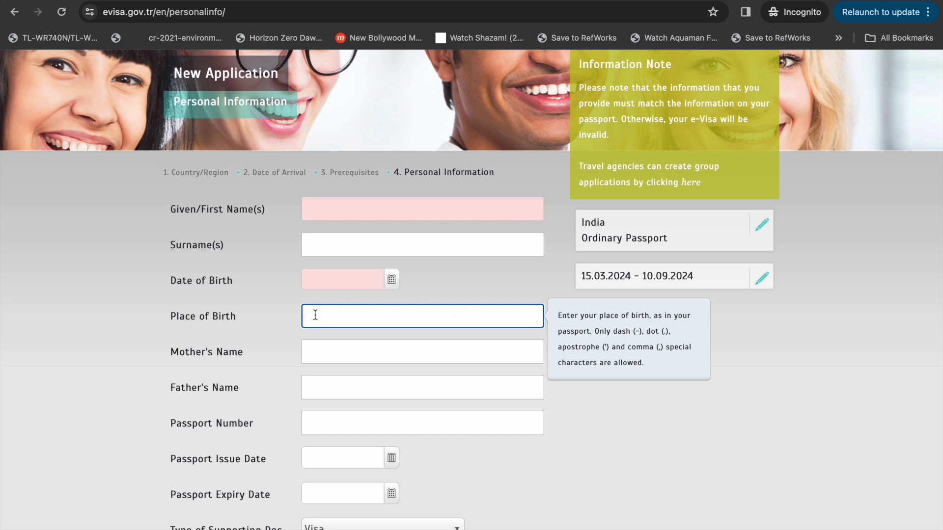
pyautogui.click(375, 354)
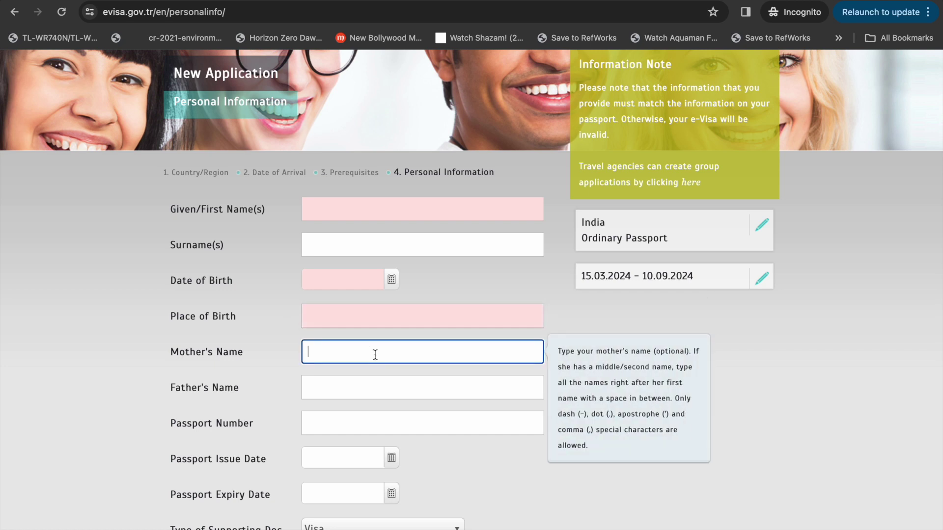
pyautogui.scroll(-1, 375, 354)
pyautogui.scroll(-2, 375, 353)
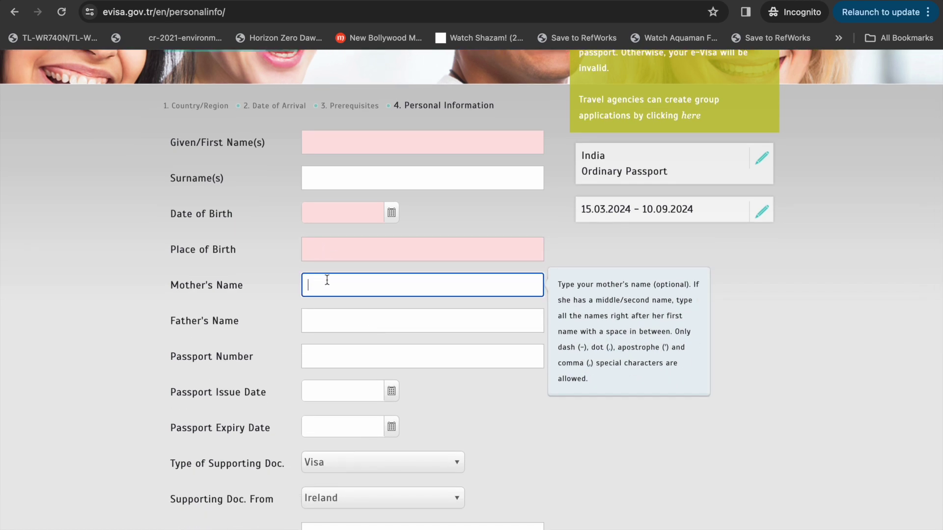
pyautogui.scroll(-3, 340, 280)
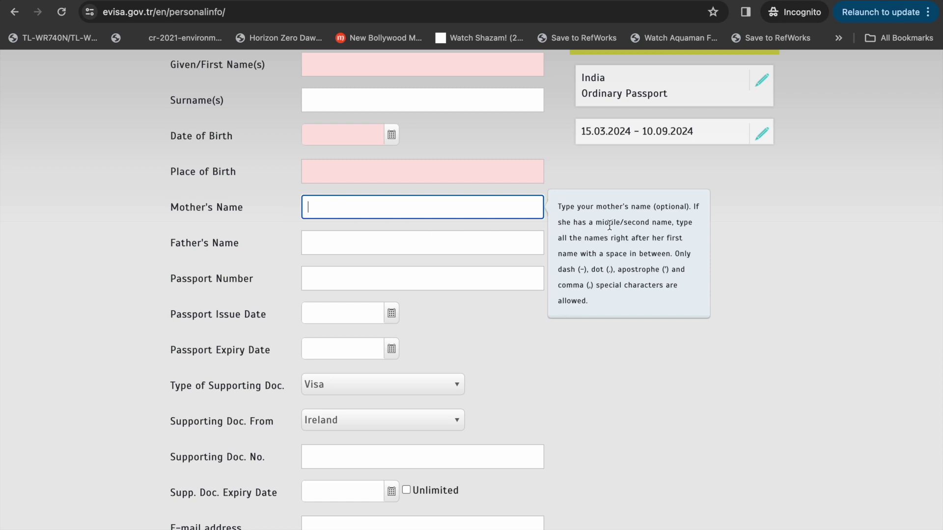
pyautogui.scroll(1, 609, 226)
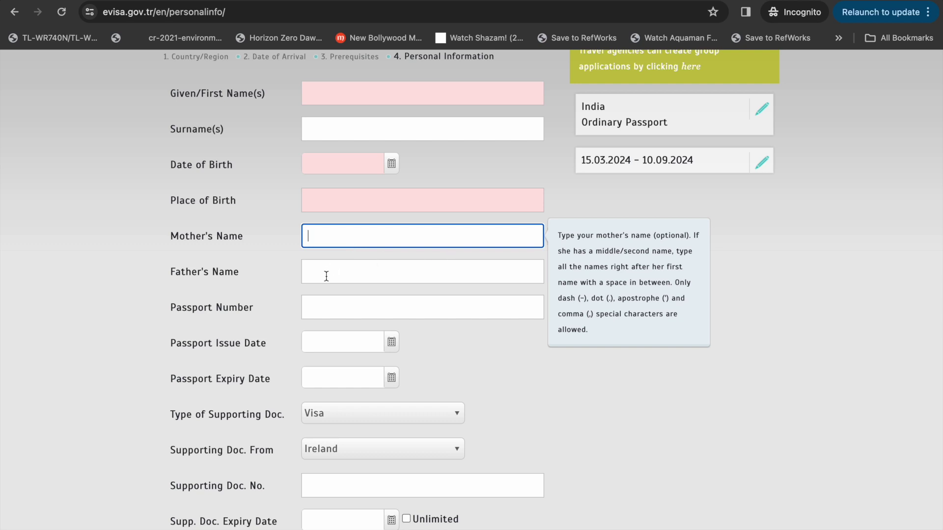
pyautogui.scroll(-2, 381, 300)
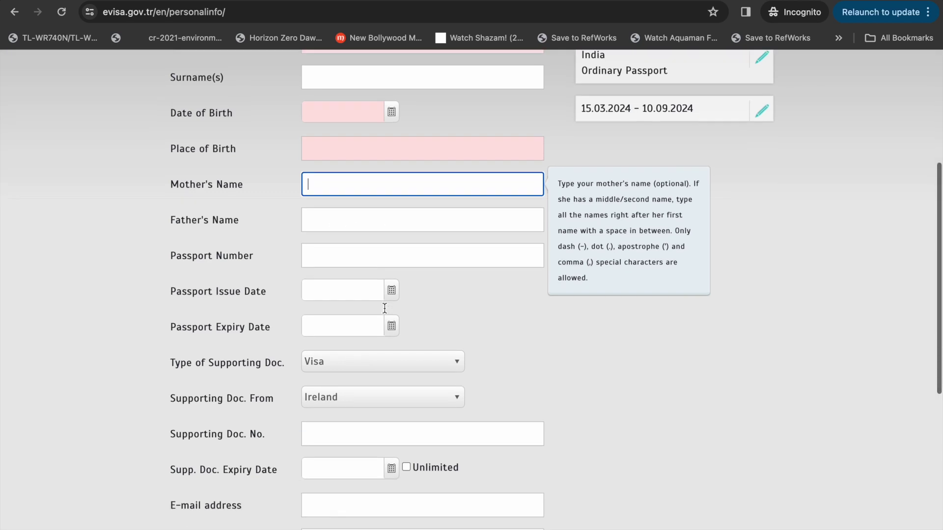
pyautogui.scroll(-1, 377, 280)
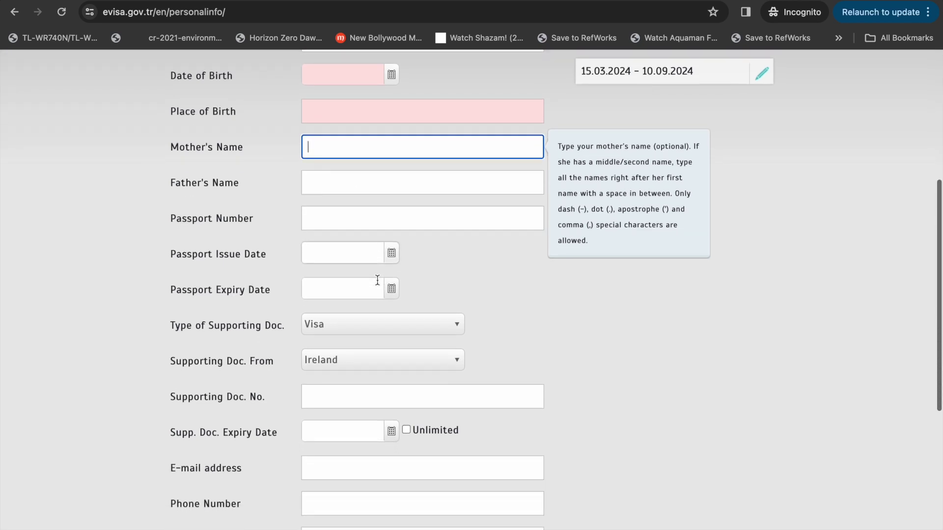
pyautogui.click(421, 221)
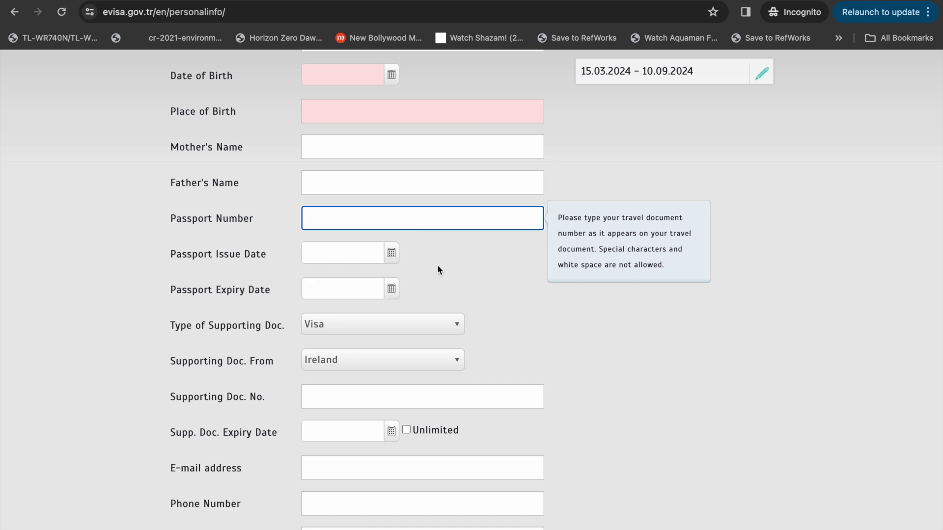
pyautogui.scroll(-3, 438, 265)
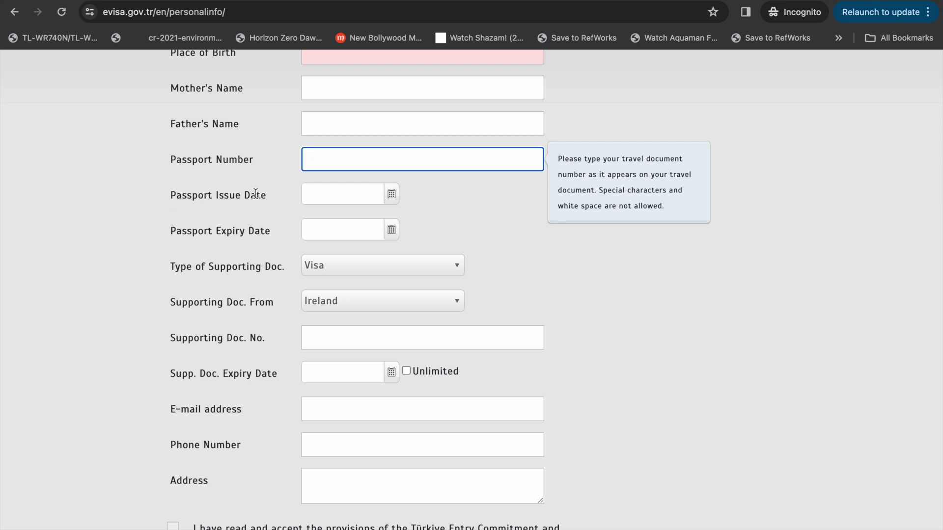
# Set the passport issue date to 23 June 2021.
pyautogui.click(391, 195)
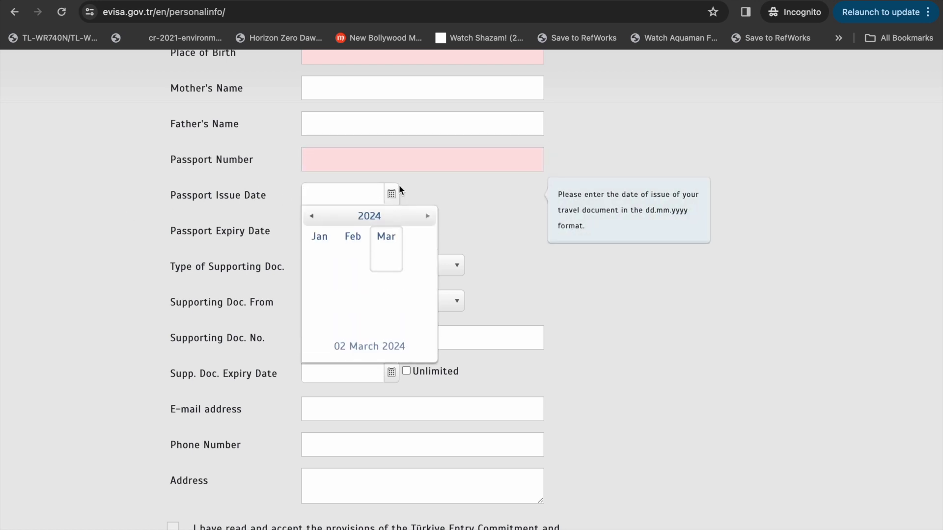
pyautogui.click(312, 216)
pyautogui.click(311, 216)
pyautogui.click(312, 216)
pyautogui.click(311, 216)
pyautogui.click(428, 216)
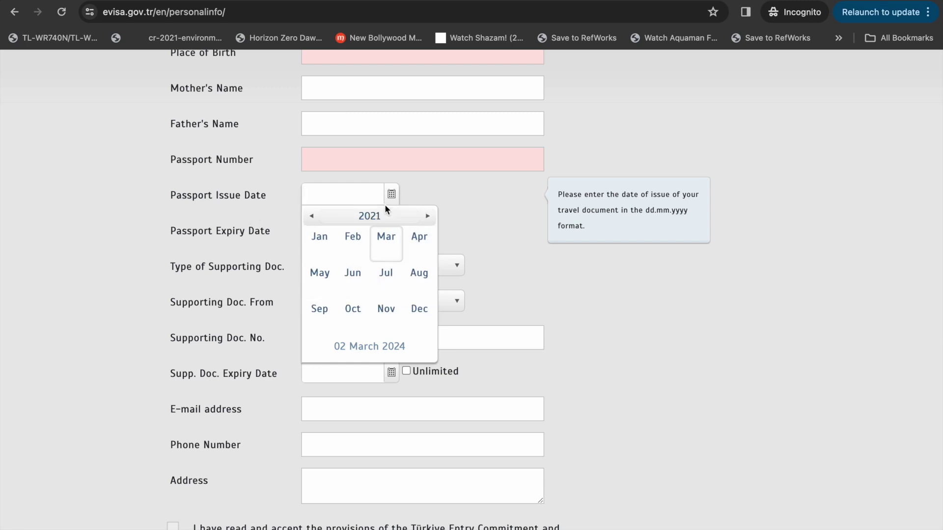
pyautogui.click(355, 274)
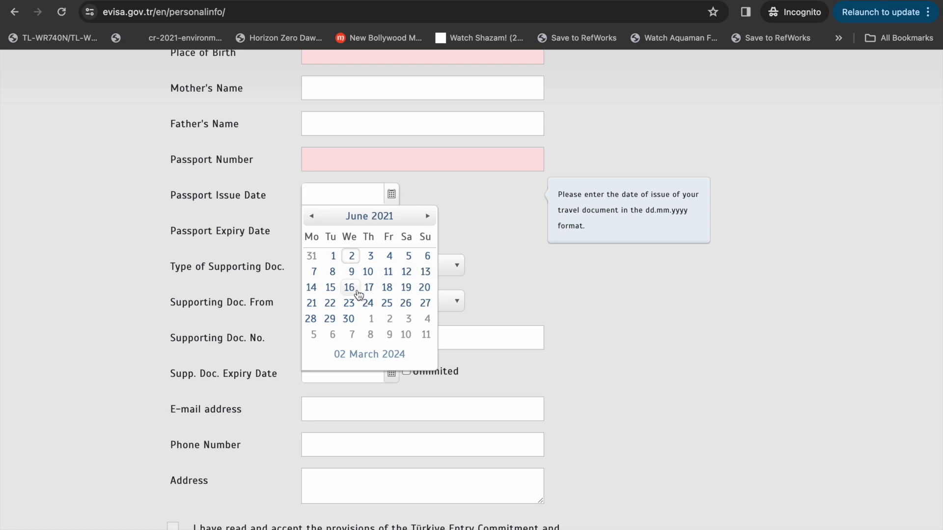
pyautogui.click(349, 303)
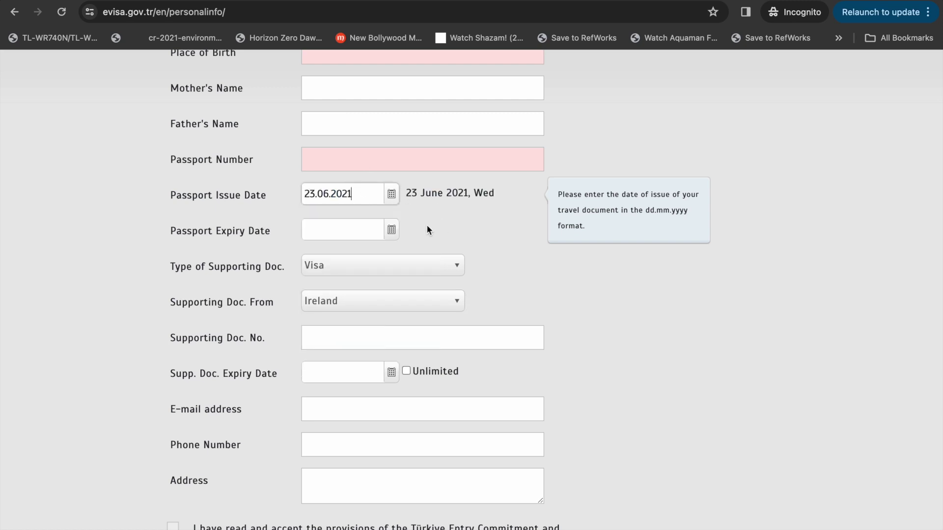
# Check the passport expiry date calendar and set the type of supporting document to Residence Permit.
pyautogui.click(367, 229)
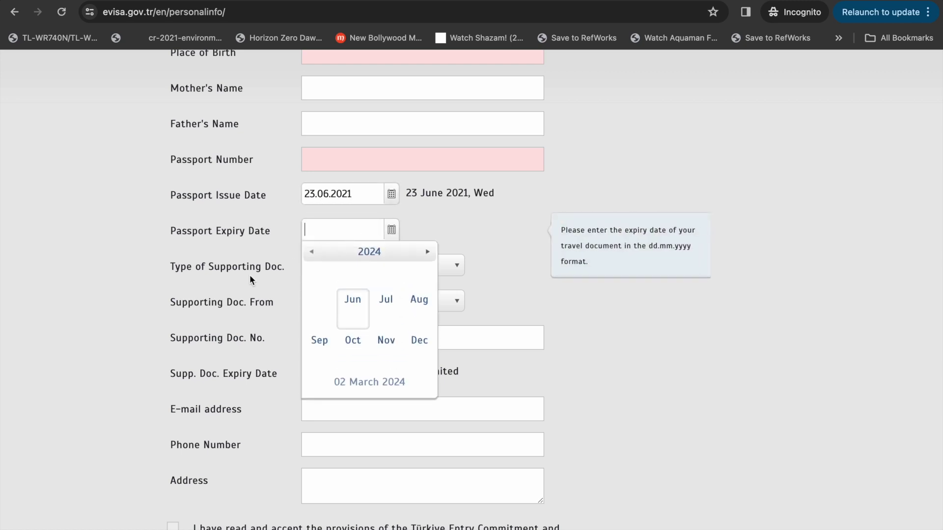
pyautogui.click(464, 244)
pyautogui.scroll(-2, 464, 246)
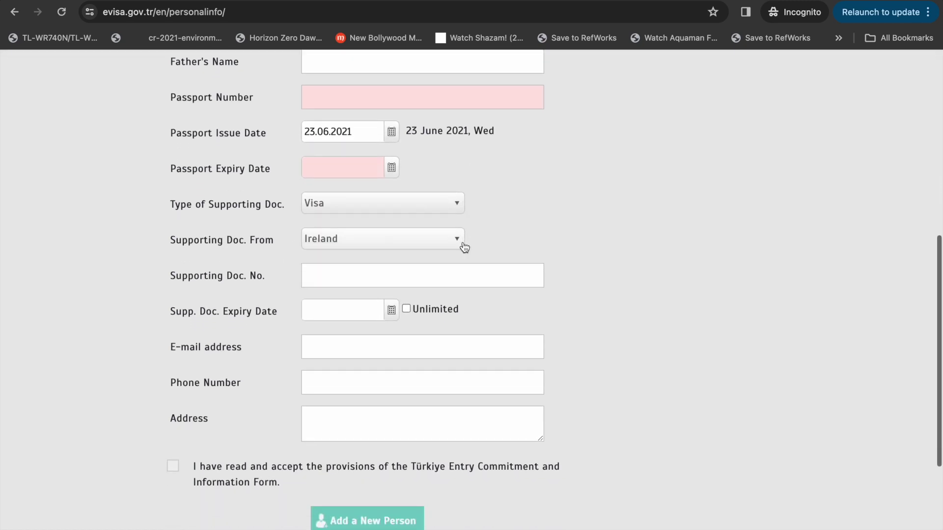
pyautogui.click(349, 206)
pyautogui.click(526, 202)
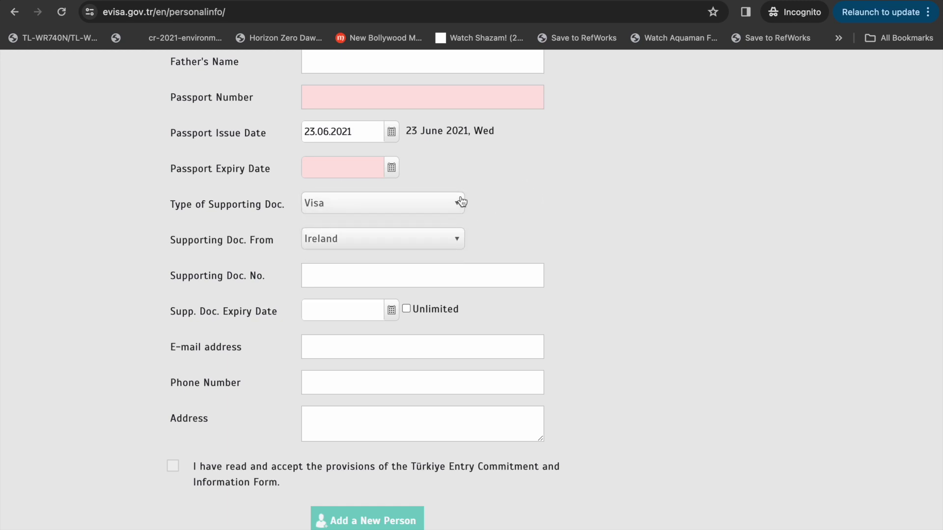
pyautogui.click(356, 203)
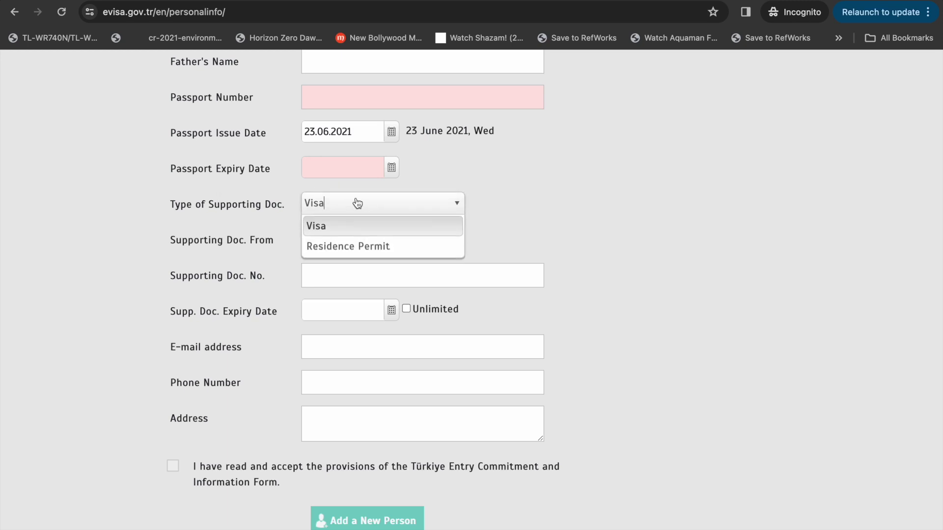
pyautogui.click(359, 250)
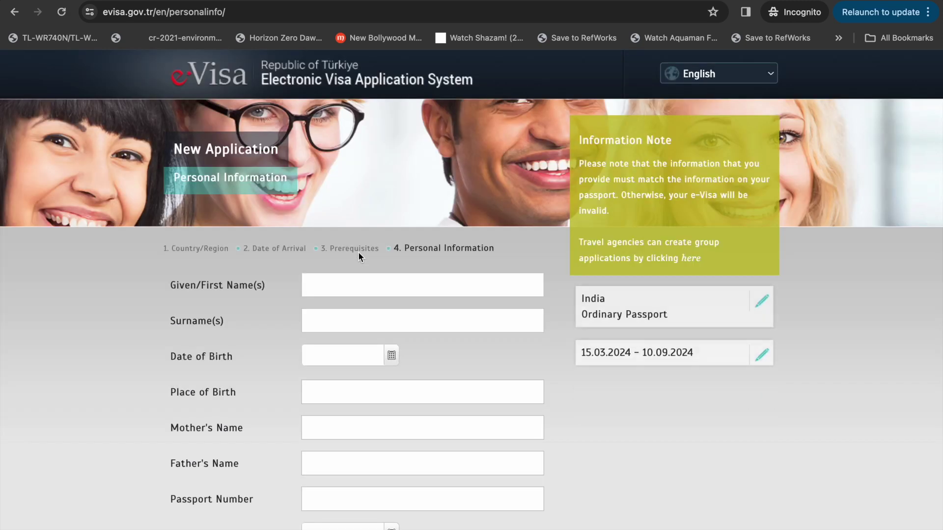
# Review the form's personal, passport and supporting document fields after changing the supporting document type.
pyautogui.scroll(-4, 358, 251)
pyautogui.scroll(-4, 358, 251)
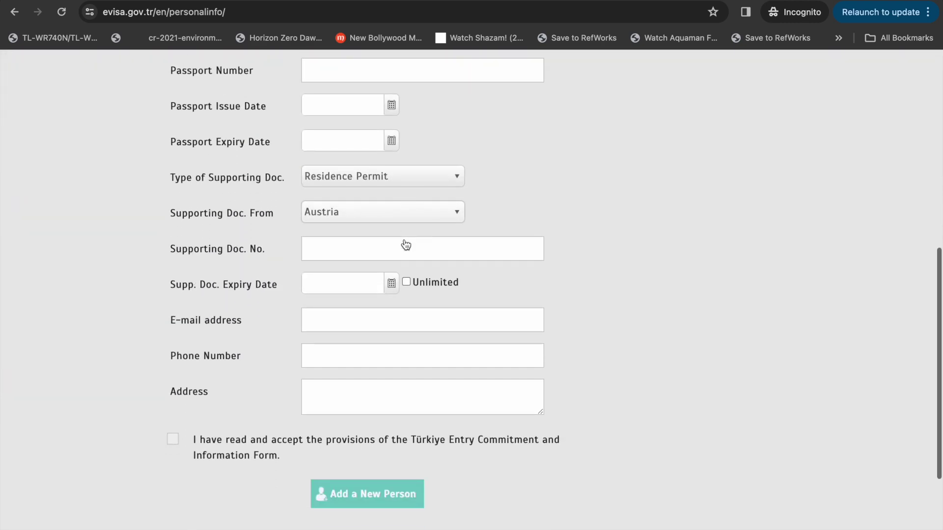
pyautogui.scroll(-1, 403, 270)
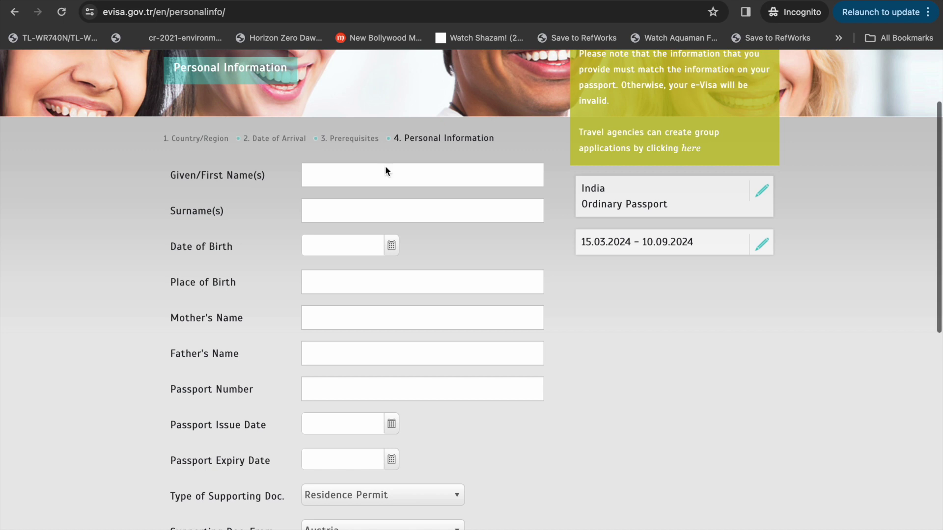
pyautogui.scroll(-1, 389, 393)
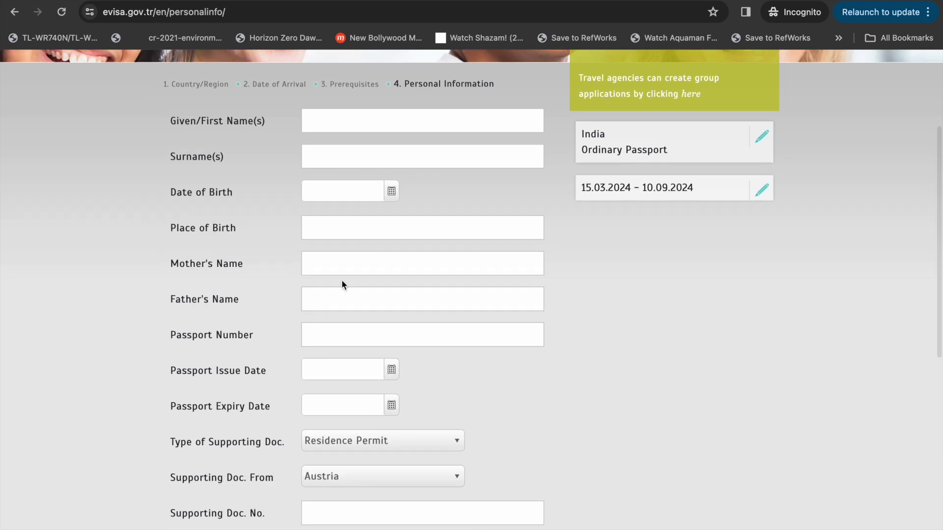
pyautogui.scroll(-4, 370, 371)
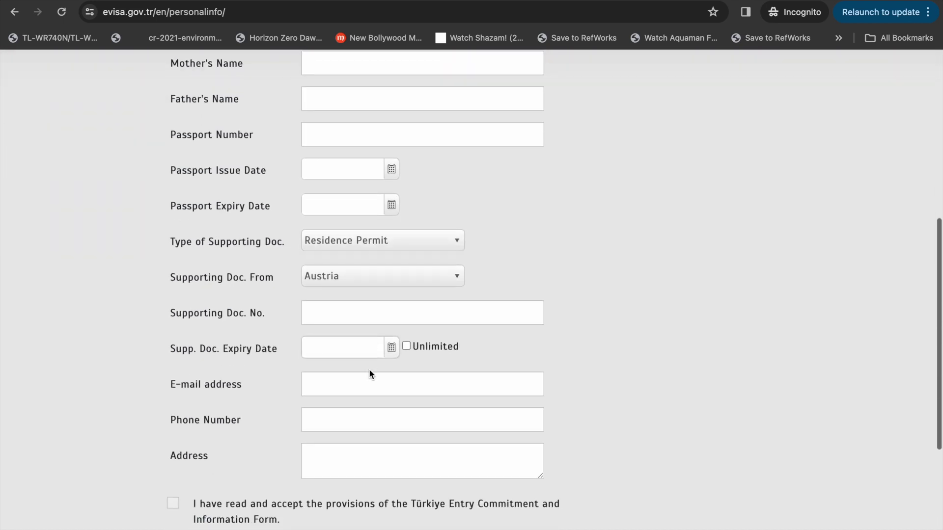
# Set the supporting document's country of issue to United Kingdom.
pyautogui.click(392, 276)
pyautogui.scroll(-2, 386, 387)
pyautogui.scroll(-10, 386, 388)
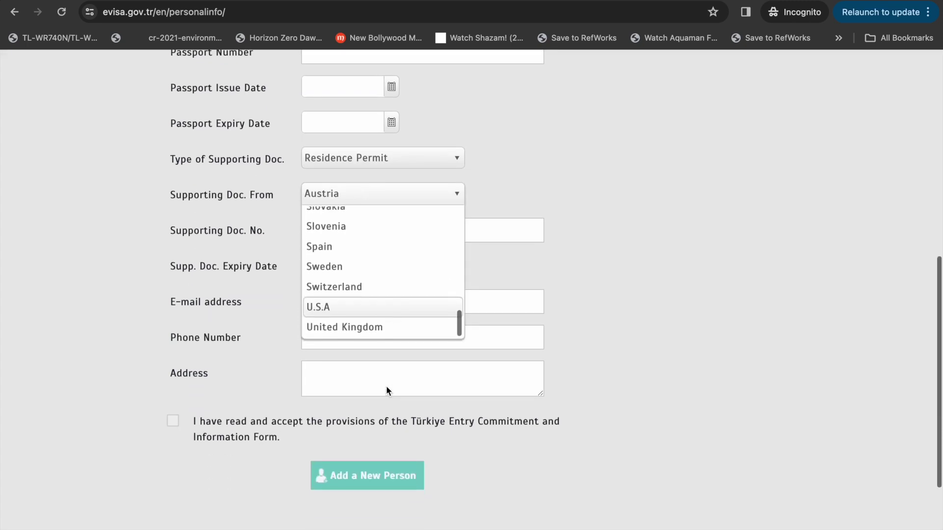
pyautogui.scroll(-1, 386, 388)
pyautogui.click(364, 173)
pyautogui.scroll(-10, 357, 276)
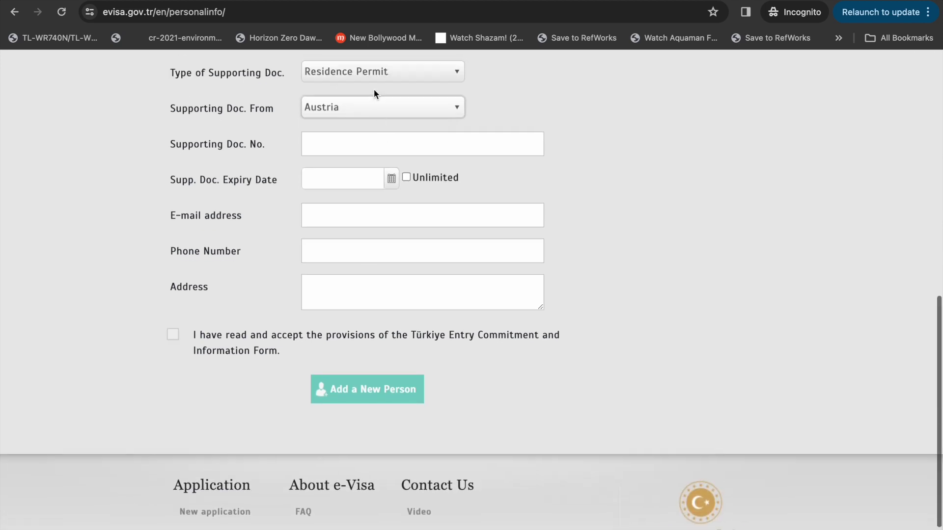
pyautogui.scroll(3, 373, 93)
pyautogui.click(357, 178)
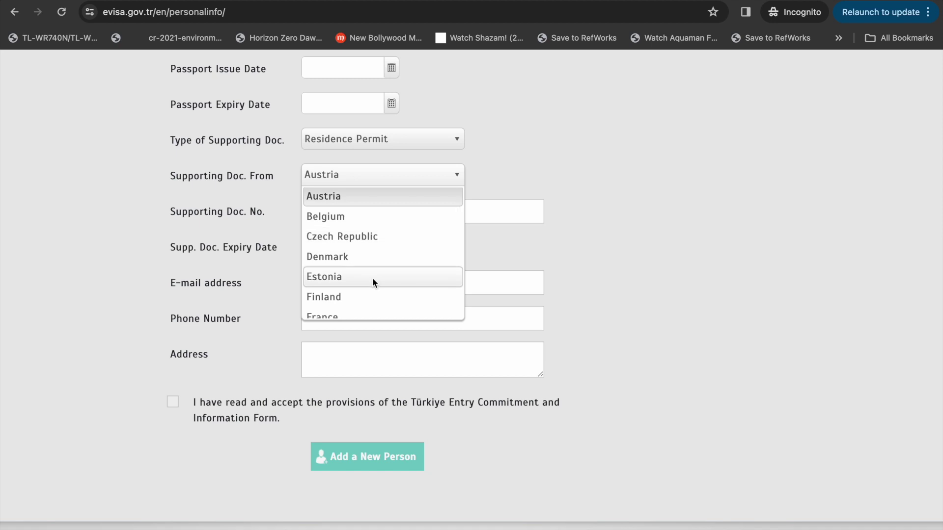
pyautogui.scroll(-6, 372, 278)
pyautogui.scroll(-5, 373, 278)
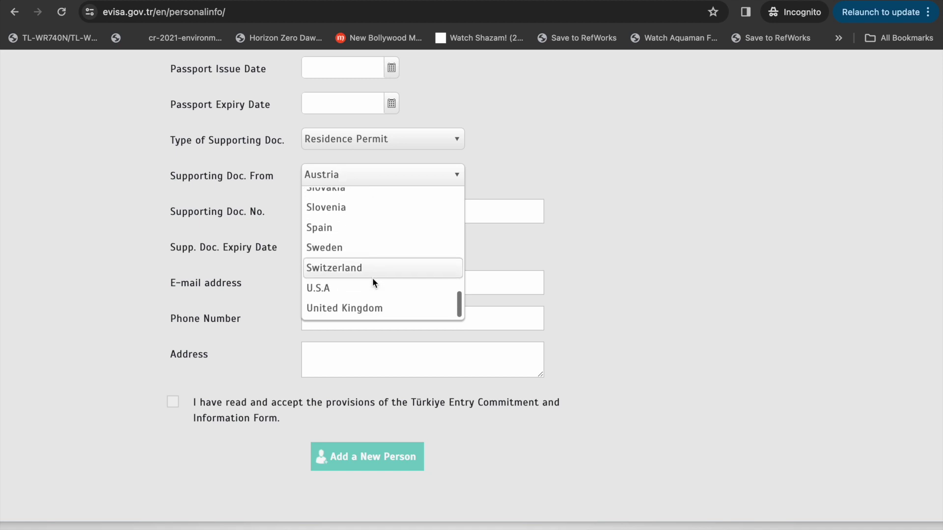
pyautogui.click(360, 306)
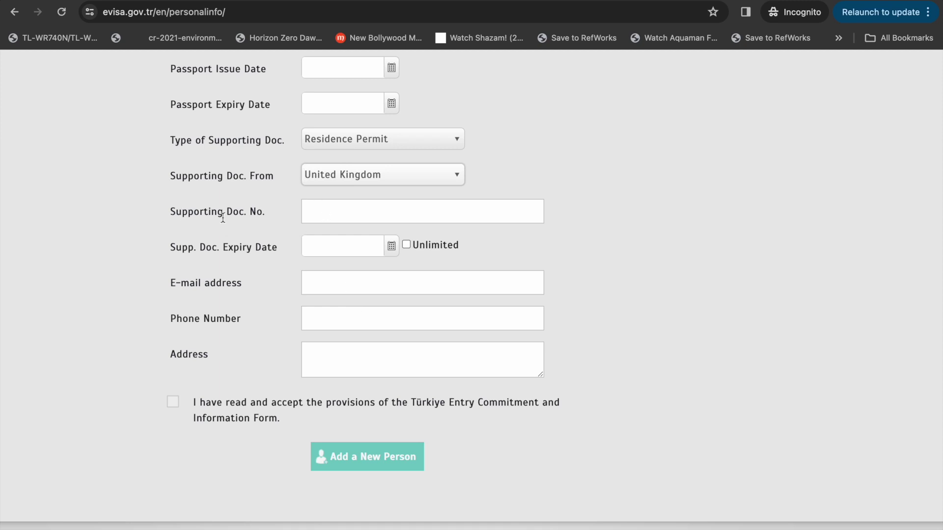
# Check the entry hint for the supporting document number and browse its expiry date calendar through July 2024 to July 2035.
pyautogui.click(368, 215)
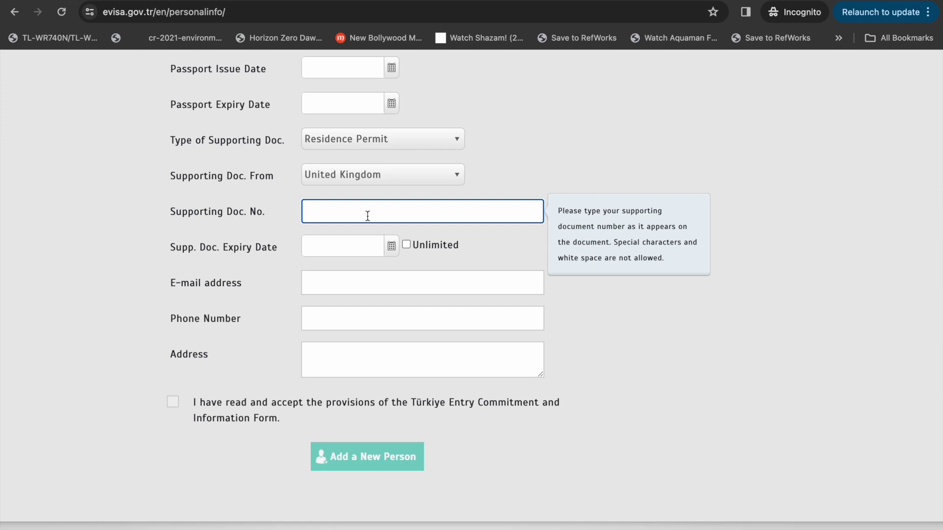
pyautogui.click(391, 251)
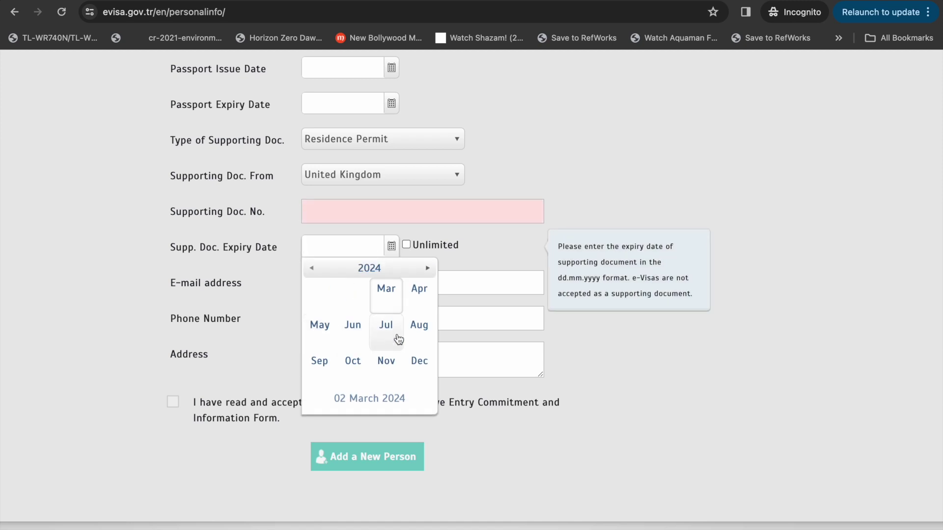
pyautogui.scroll(-1, 406, 372)
pyautogui.scroll(2, 403, 370)
pyautogui.click(391, 259)
pyautogui.click(378, 350)
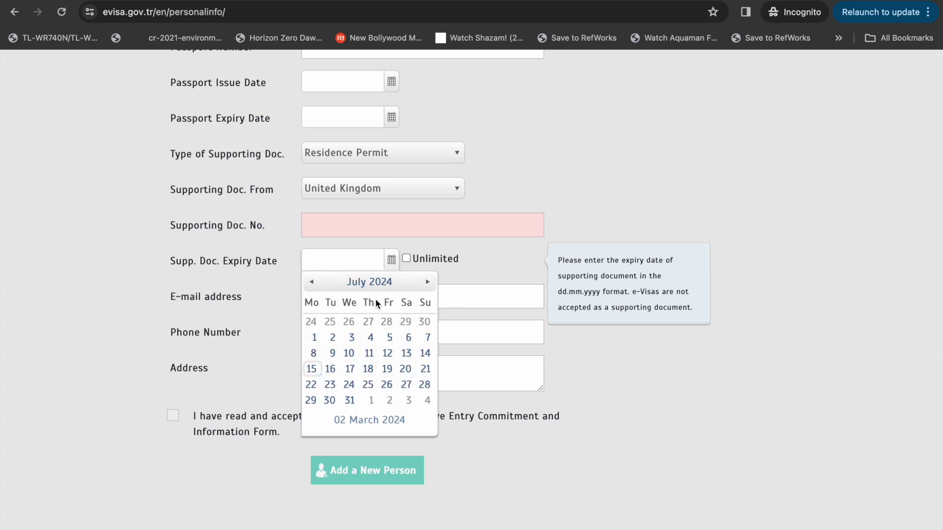
pyautogui.click(357, 284)
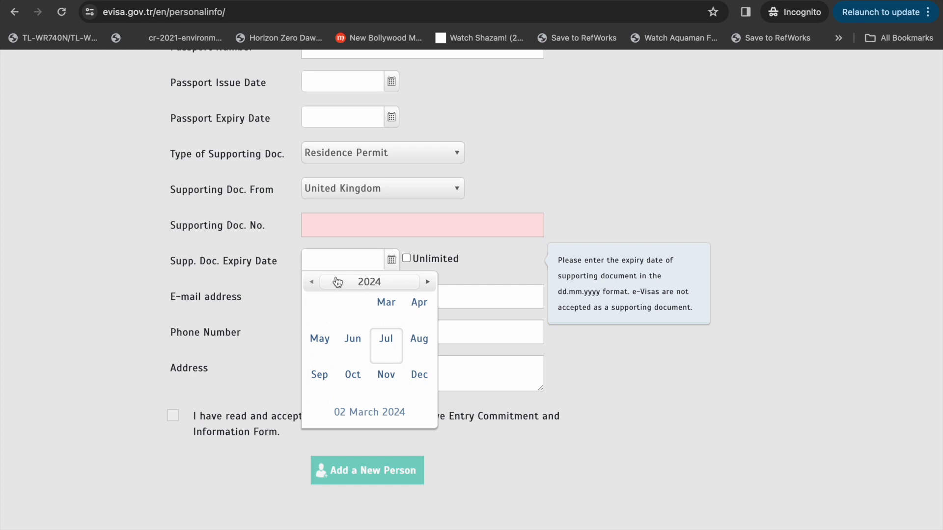
pyautogui.click(372, 284)
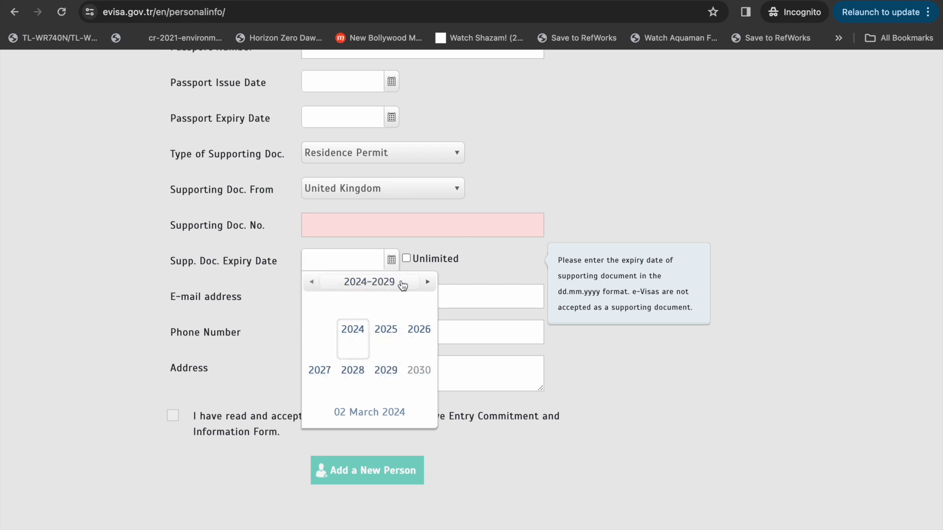
pyautogui.click(427, 282)
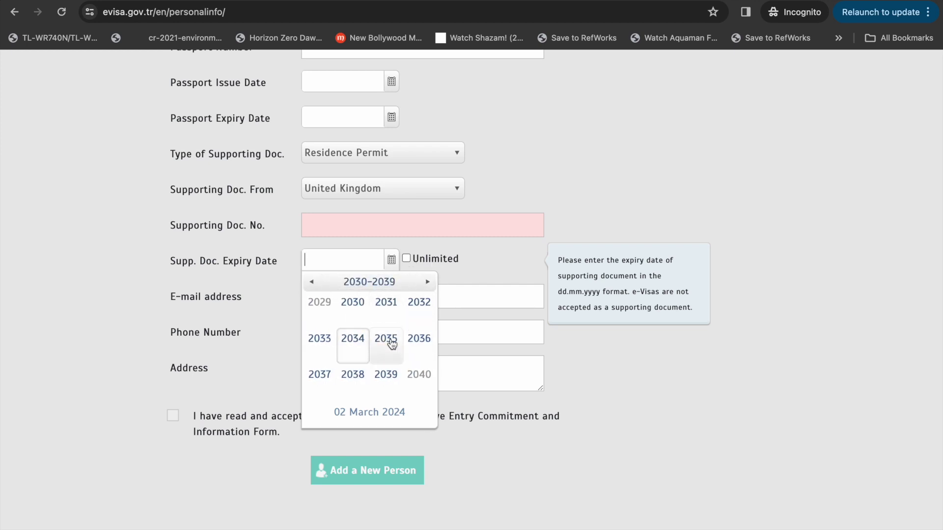
pyautogui.click(392, 344)
pyautogui.click(386, 339)
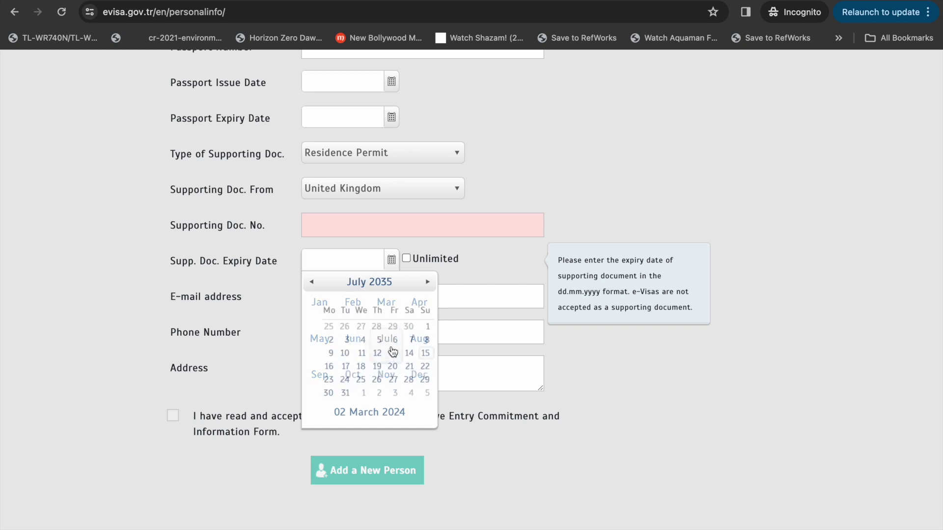
pyautogui.click(456, 273)
pyautogui.scroll(-2, 480, 437)
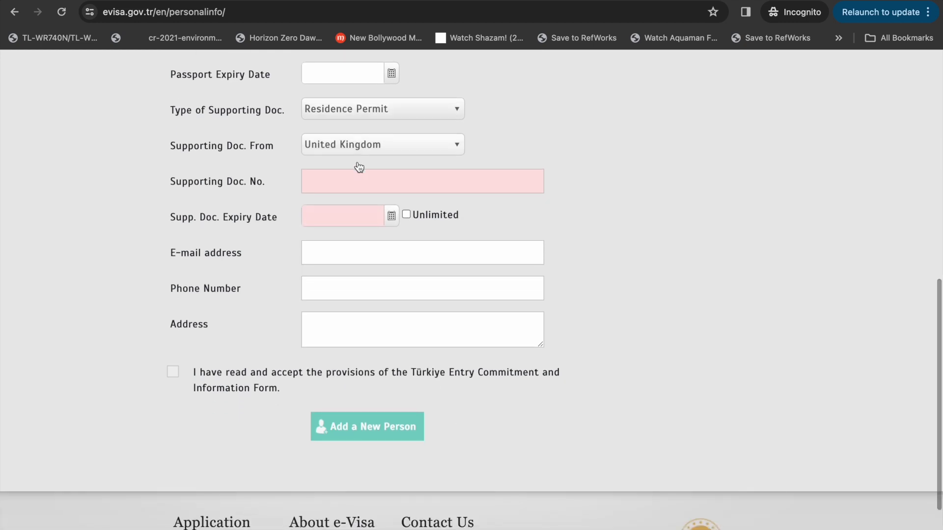
# Check the e-mail address field's entry hint, and try and erase sample text in that field.
pyautogui.click(332, 264)
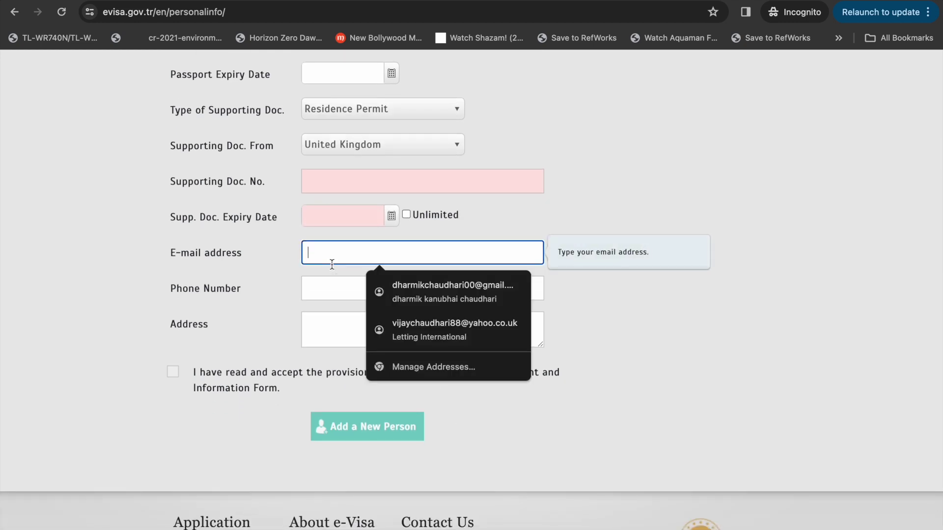
pyautogui.click(611, 229)
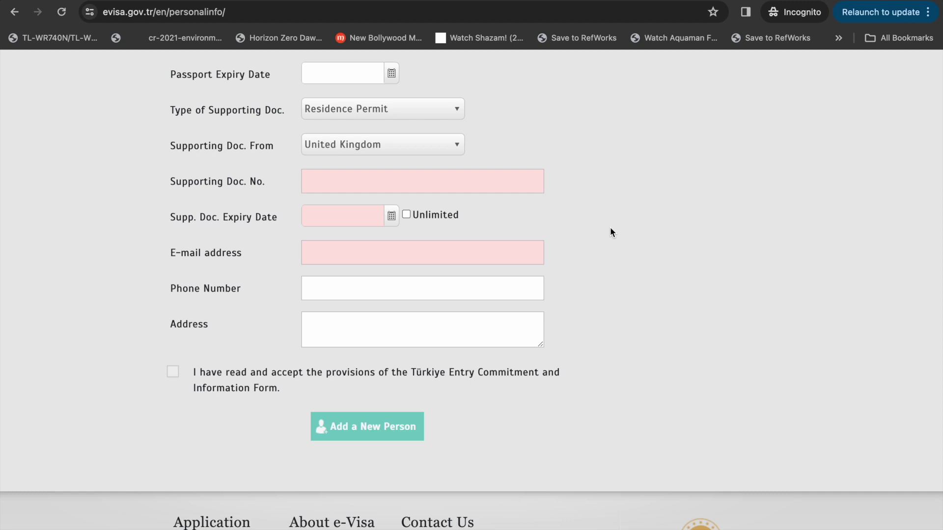
pyautogui.click(492, 245)
pyautogui.write('kjhhjgn')
pyautogui.press('BackSpace')
pyautogui.press('BackSpace')
pyautogui.press('BackSpace')
pyautogui.press('BackSpace')
pyautogui.press('BackSpace')
pyautogui.click(756, 299)
pyautogui.click(358, 287)
# Accept the provisions of the Türkiye Entry Commitment and Information Form and read through its terms, including stay limits, deportation and work rules.
pyautogui.click(174, 374)
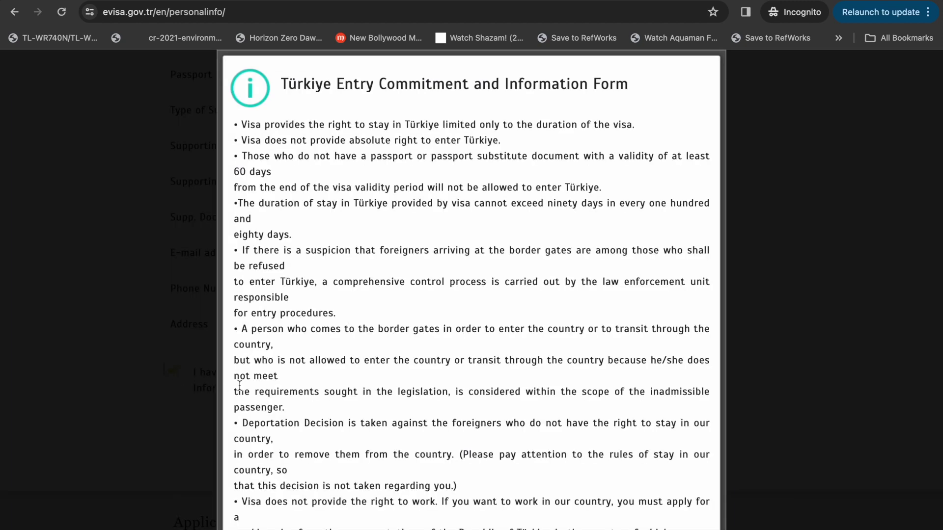
pyautogui.scroll(-1, 411, 377)
pyautogui.scroll(1, 412, 377)
pyautogui.scroll(-4, 396, 444)
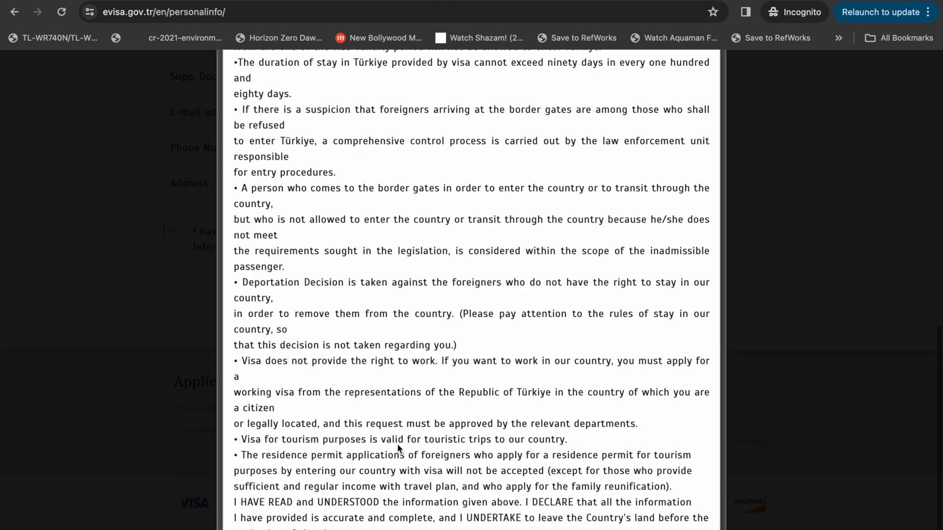
pyautogui.scroll(10, 398, 444)
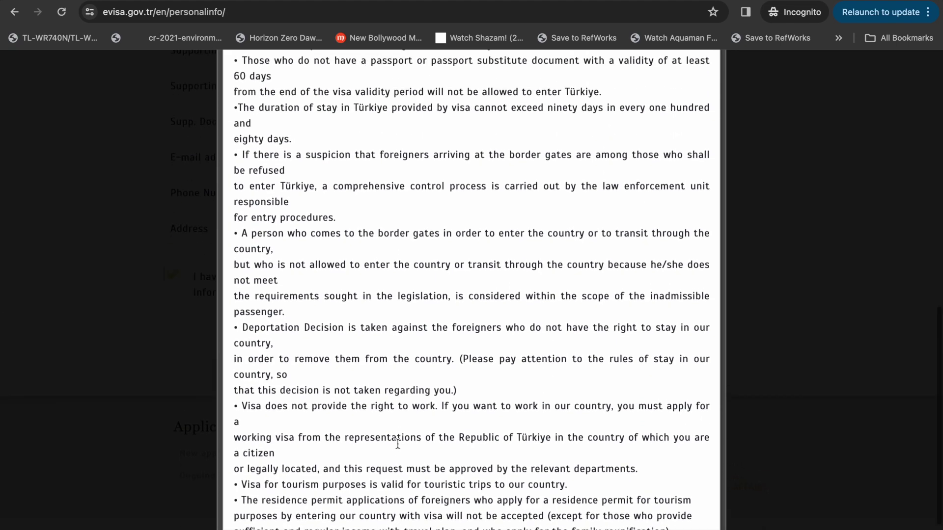
pyautogui.scroll(-10, 398, 444)
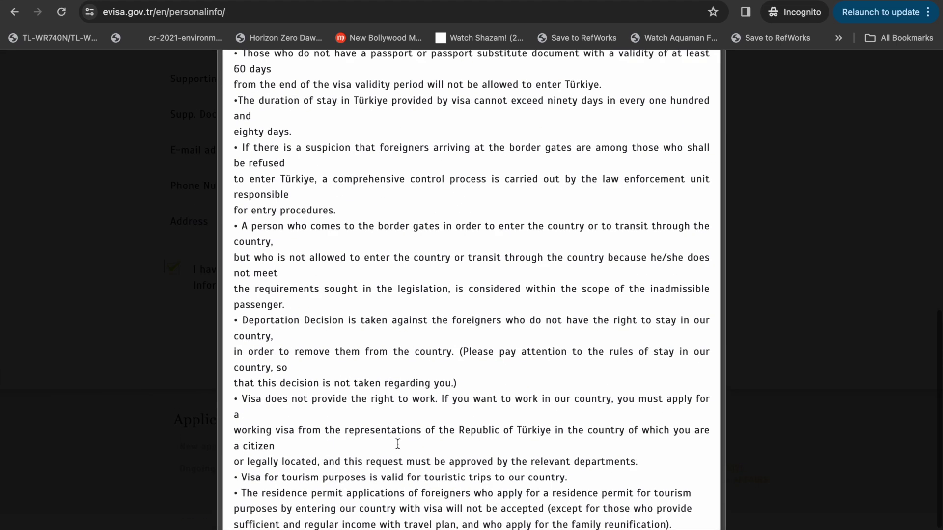
pyautogui.scroll(1, 399, 432)
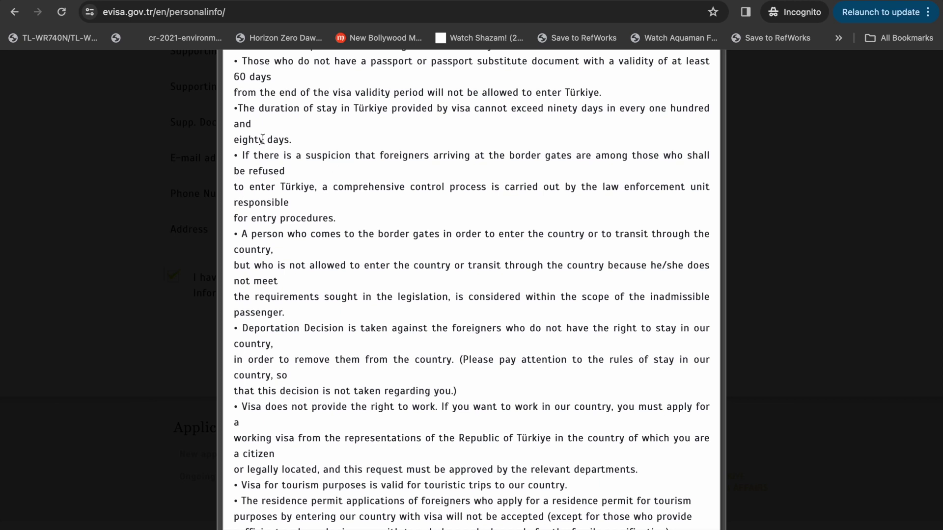
pyautogui.scroll(1, 264, 138)
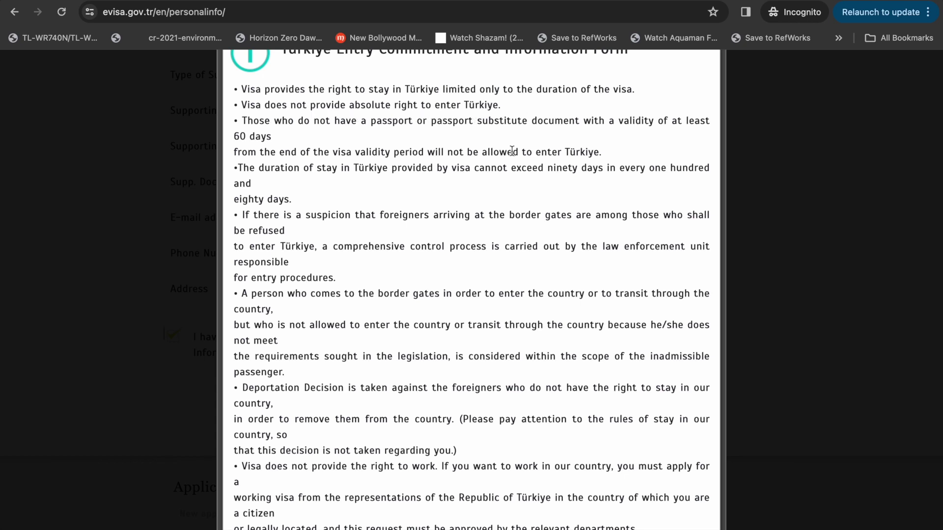
pyautogui.scroll(-1, 478, 242)
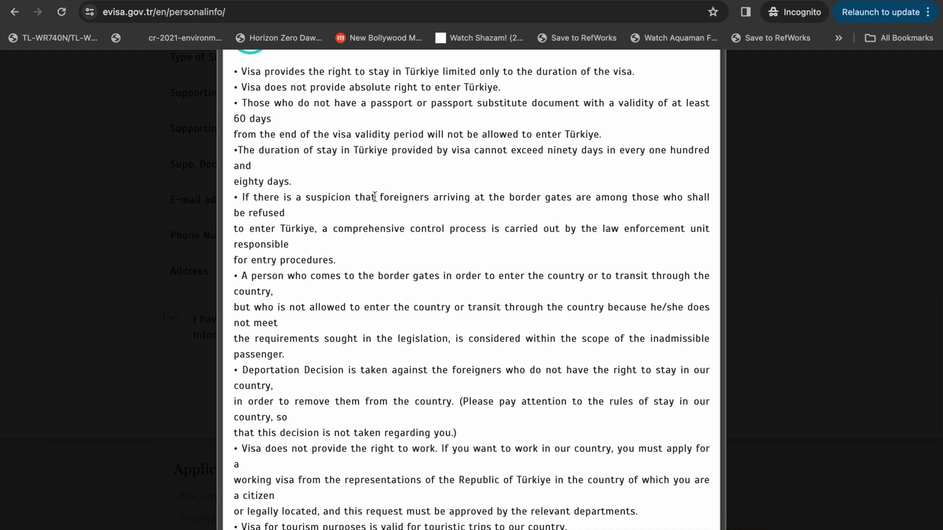
pyautogui.scroll(-1, 374, 194)
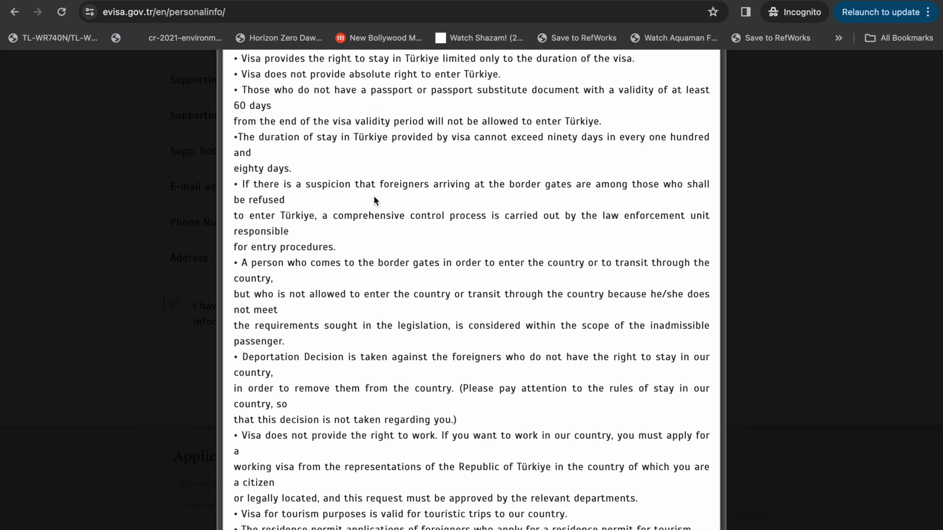
pyautogui.scroll(-5, 366, 432)
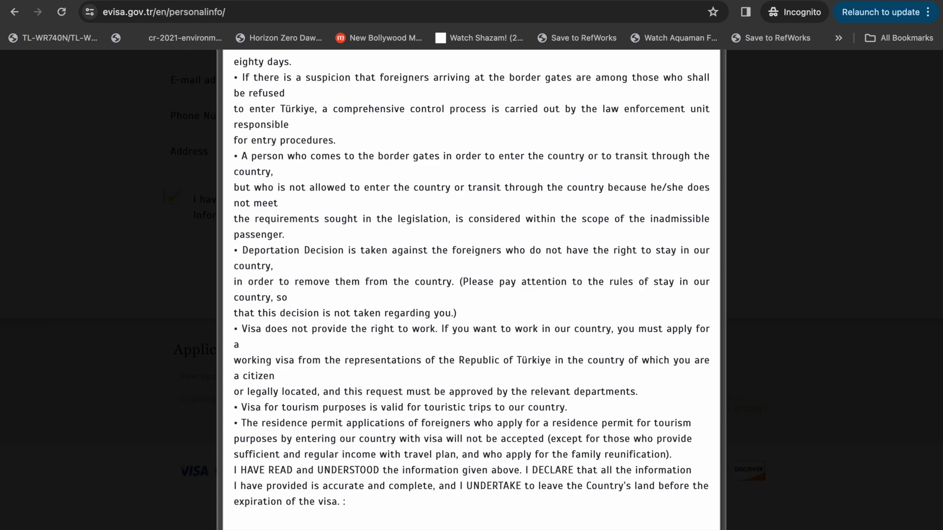
pyautogui.press('Escape')
pyautogui.scroll(2, 472, 290)
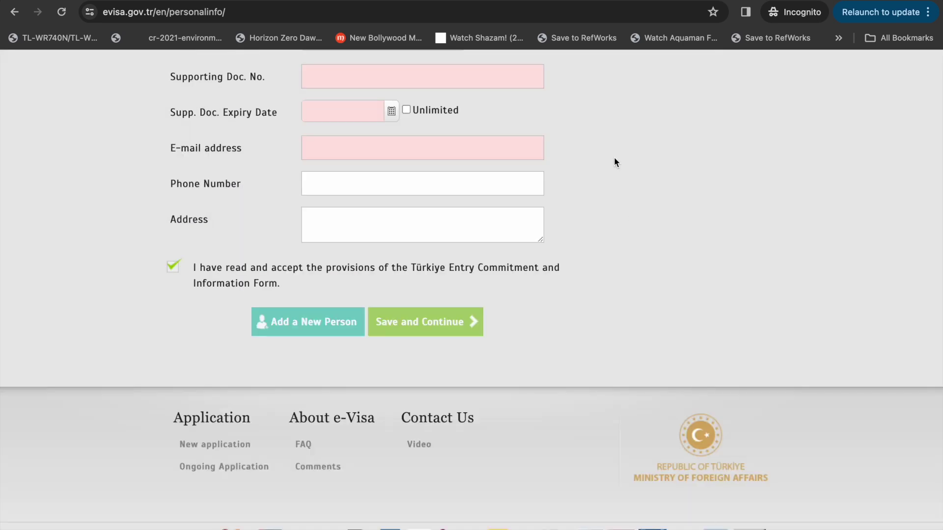
pyautogui.scroll(1, 614, 162)
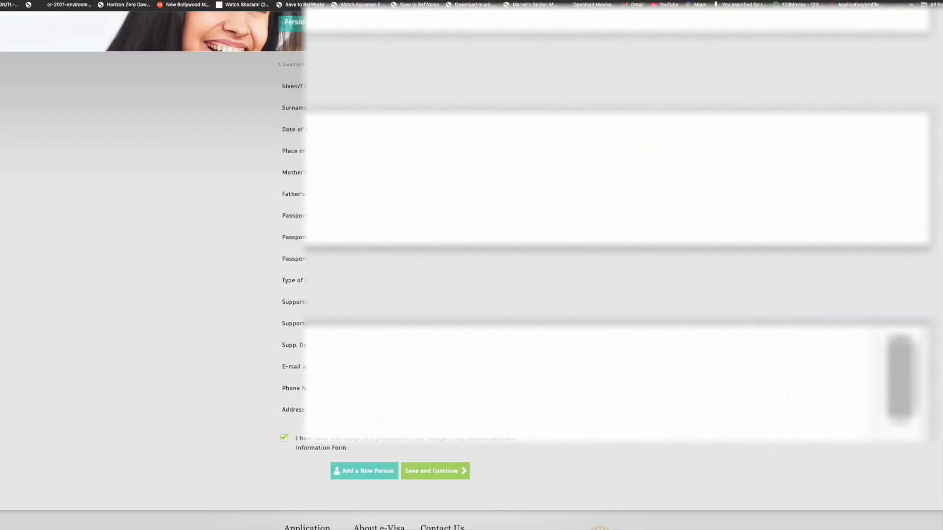
pyautogui.scroll(-3, 471, 245)
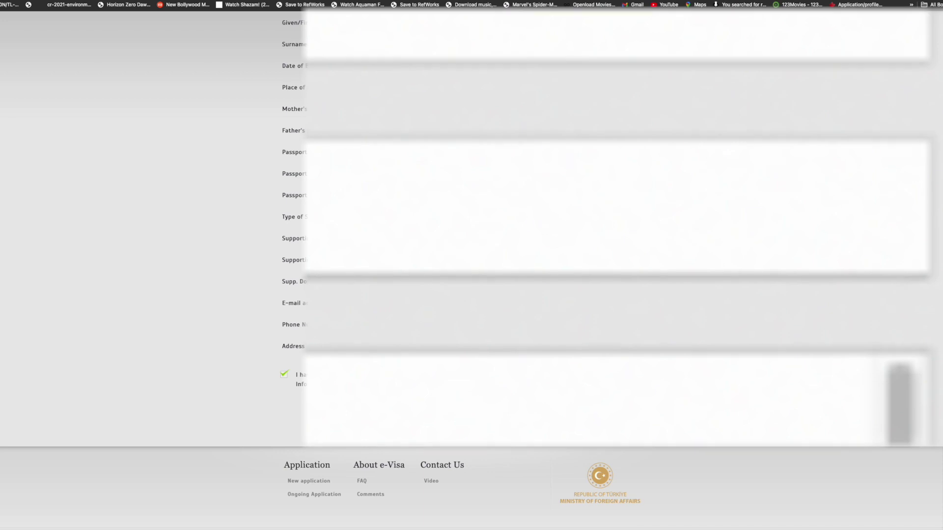